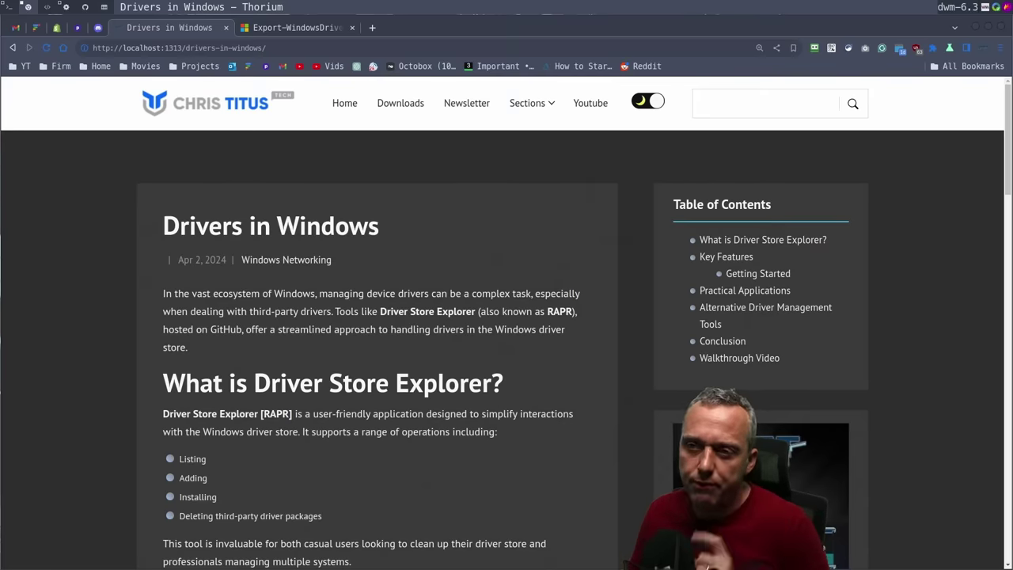
Switch to the Export-WindowsDriver tab, view the DriverStoreExplorer GitHub repo, then bring up the Start menu
{"action": "scroll", "coordinate": [384, 309], "scroll_direction": "down", "scroll_amount": 1}
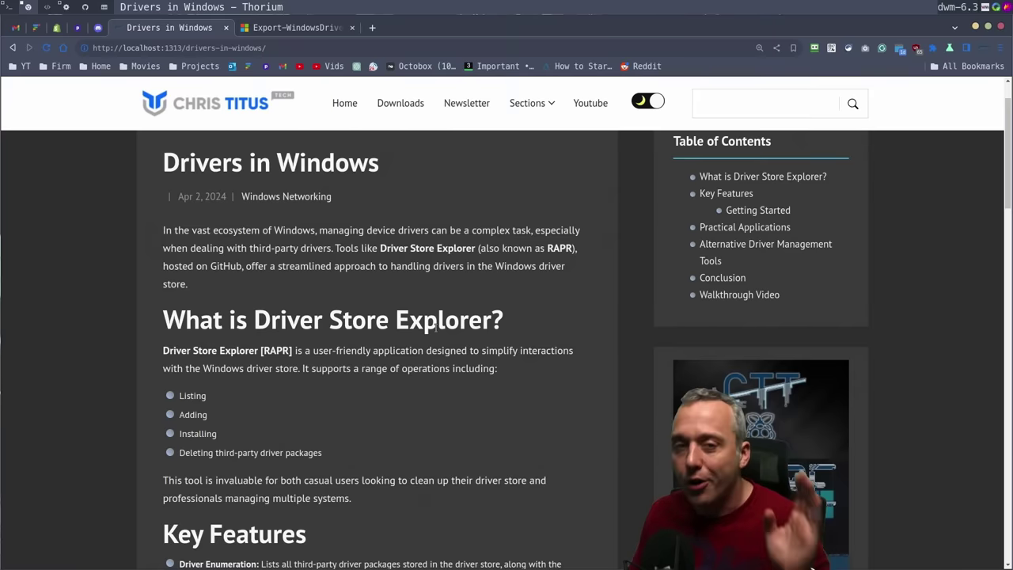
{"action": "left_click", "coordinate": [302, 29]}
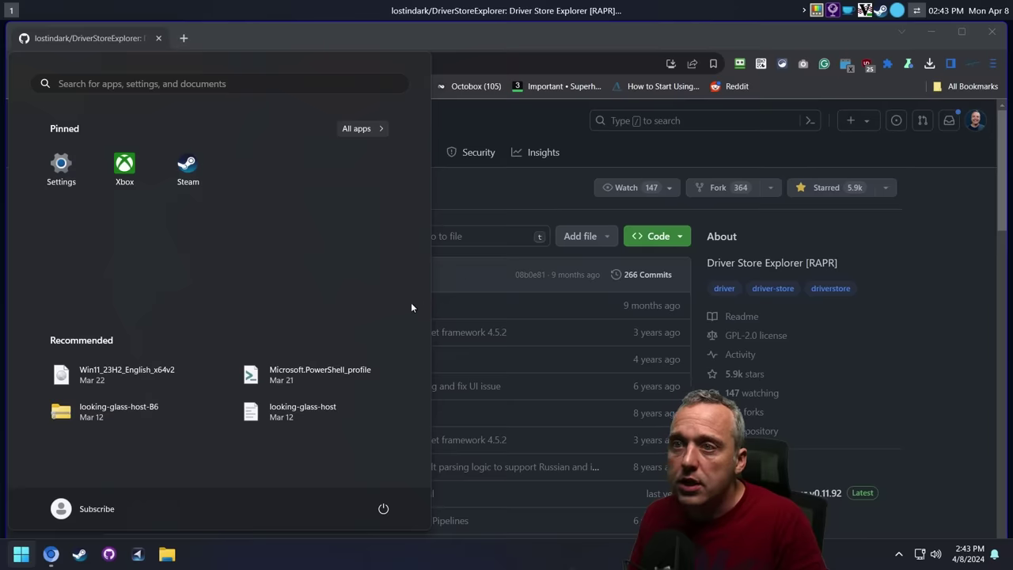
{"action": "left_click", "coordinate": [536, 222]}
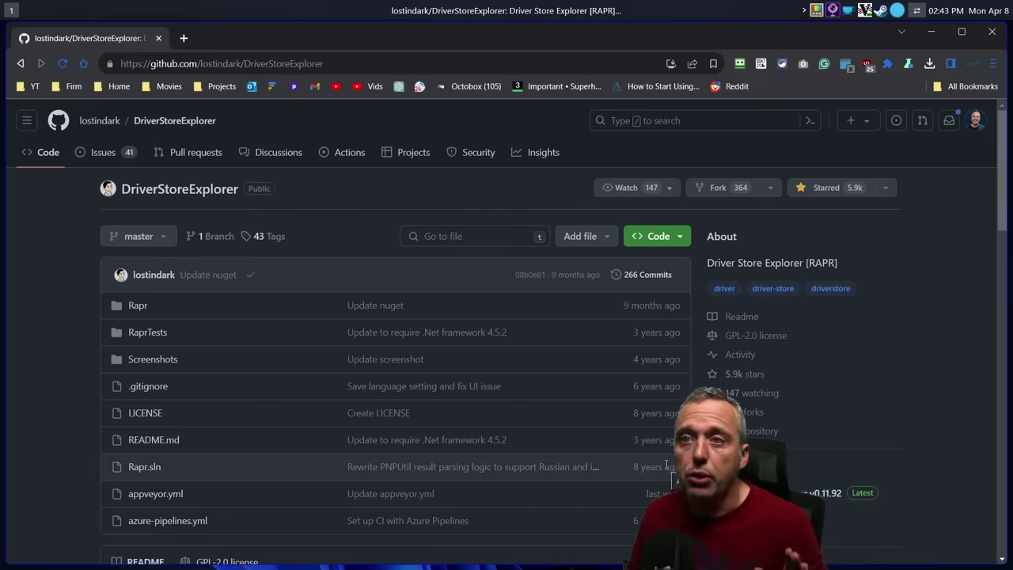
{"action": "key", "text": "super"}
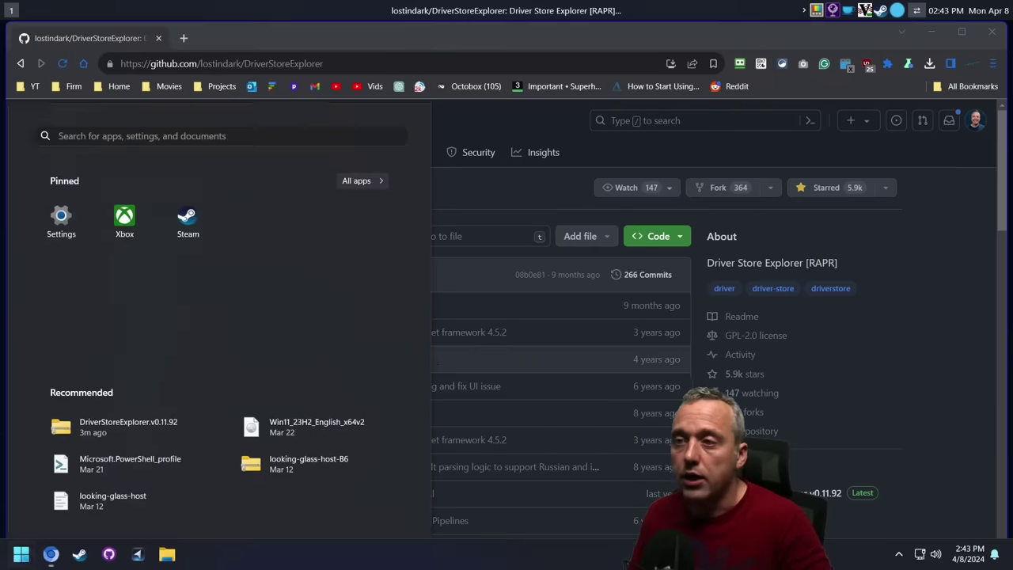
Open Downloads, enter the DriverStoreExplorer.v0.11.92 folder and launch Rapr.exe
{"action": "key", "text": "super+e"}
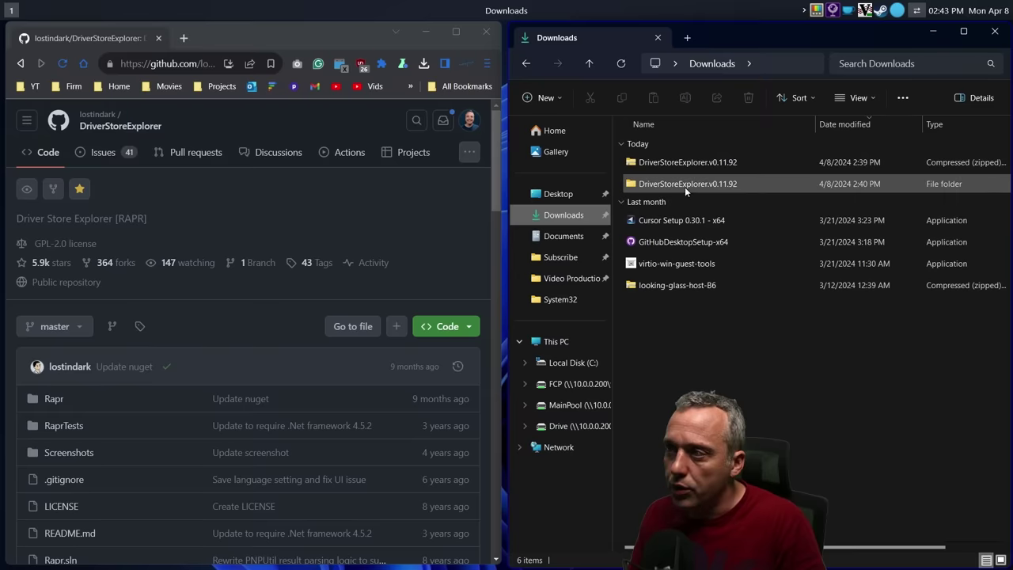
{"action": "left_click", "coordinate": [691, 183]}
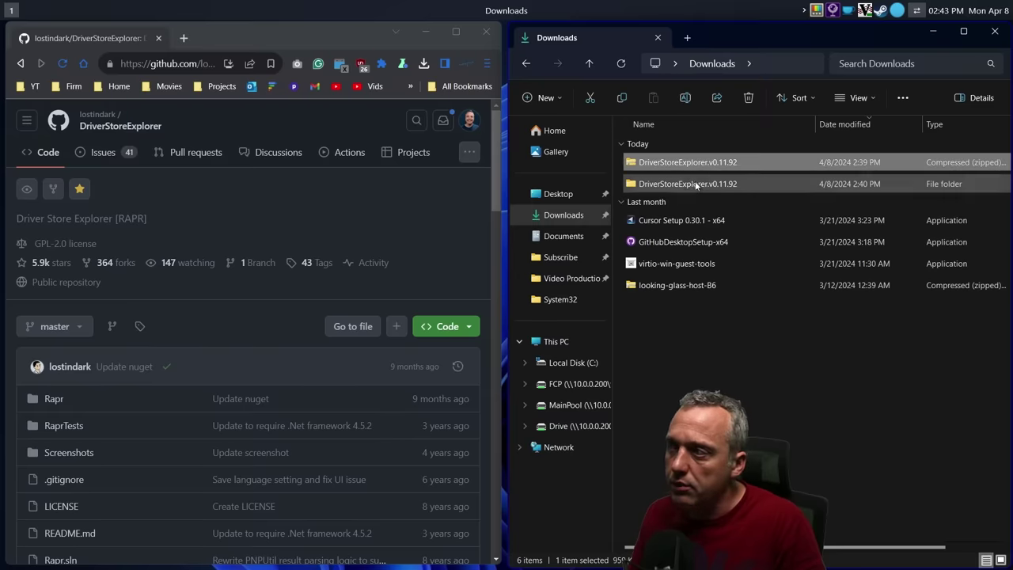
{"action": "double_click", "coordinate": [690, 183]}
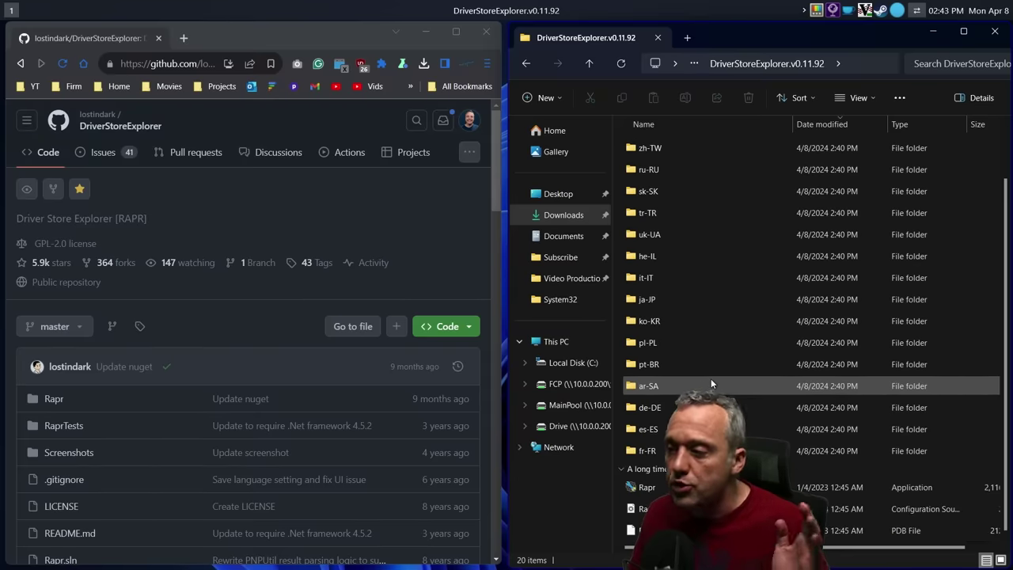
{"action": "left_click", "coordinate": [650, 487]}
{"action": "double_click", "coordinate": [650, 487]}
{"action": "left_click_drag", "start_coordinate": [887, 37], "coordinate": [590, 37]}
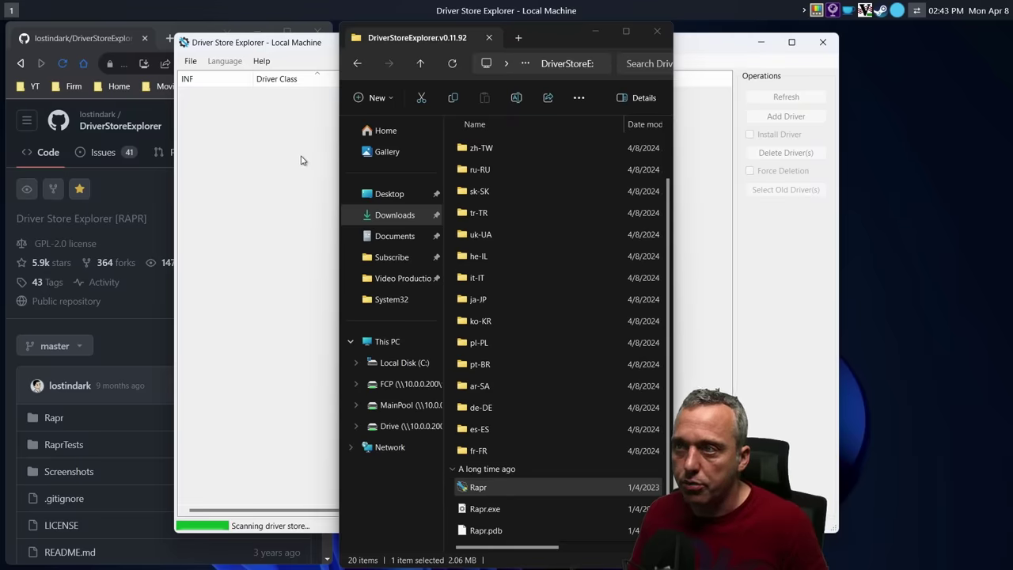
Close File Explorer and reposition Driver Store Explorer so all driver columns are visible
{"action": "left_click", "coordinate": [657, 31]}
{"action": "left_click_drag", "start_coordinate": [465, 49], "coordinate": [365, 46]}
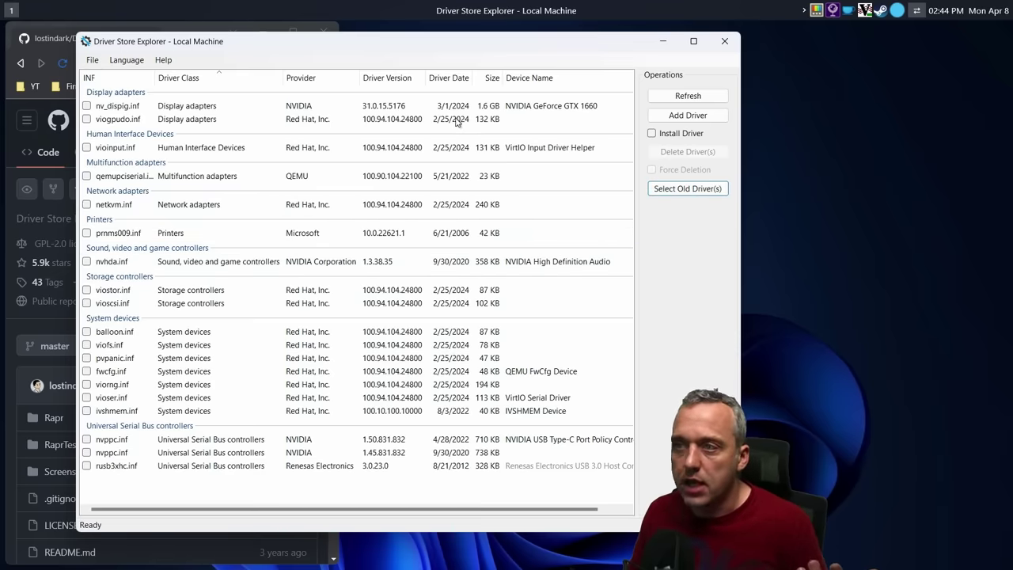
Use File > Export All Drivers with Downloads\drivers as the destination folder
{"action": "left_click", "coordinate": [93, 59]}
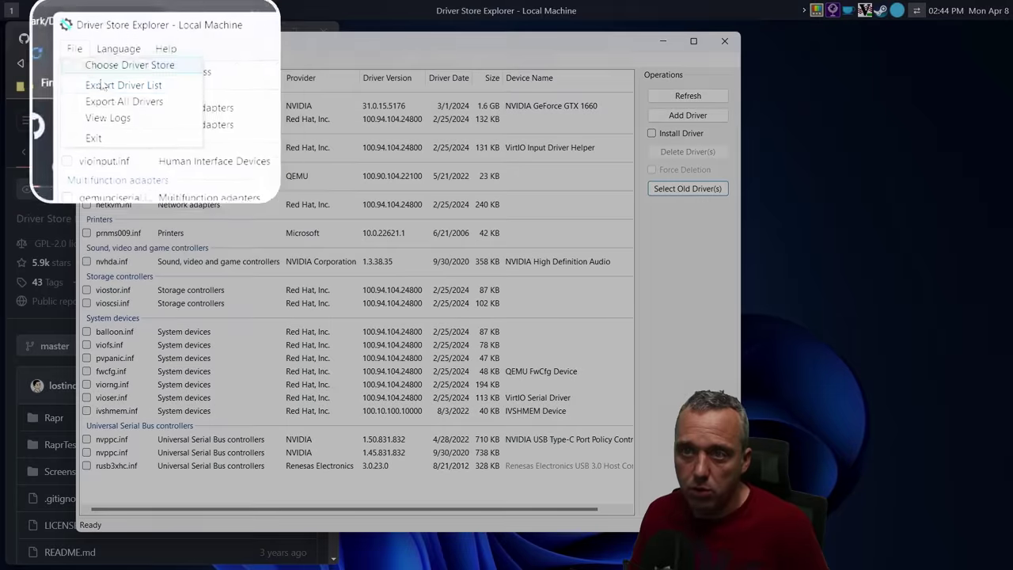
{"action": "left_click", "coordinate": [132, 102]}
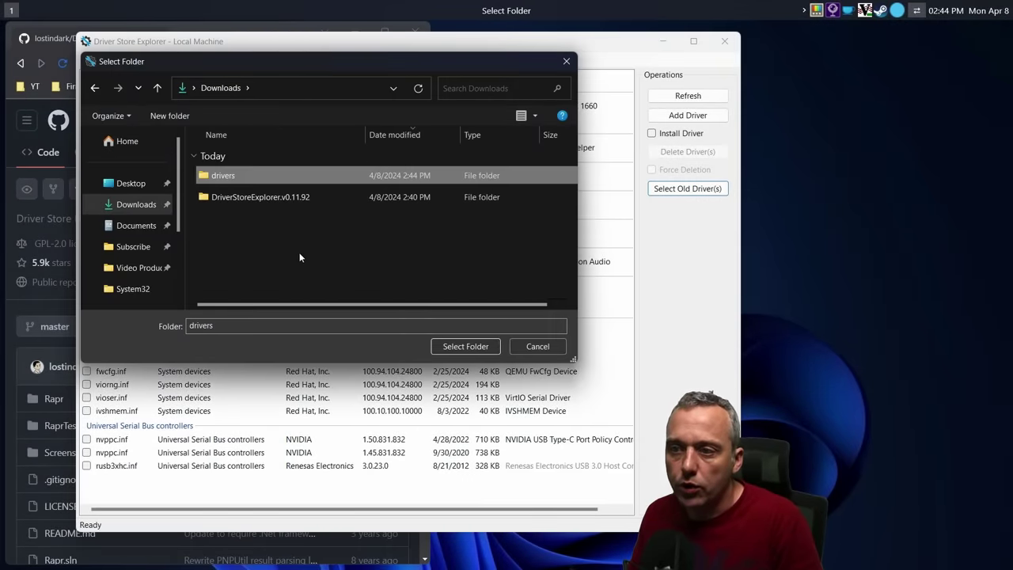
{"action": "left_click", "coordinate": [465, 346]}
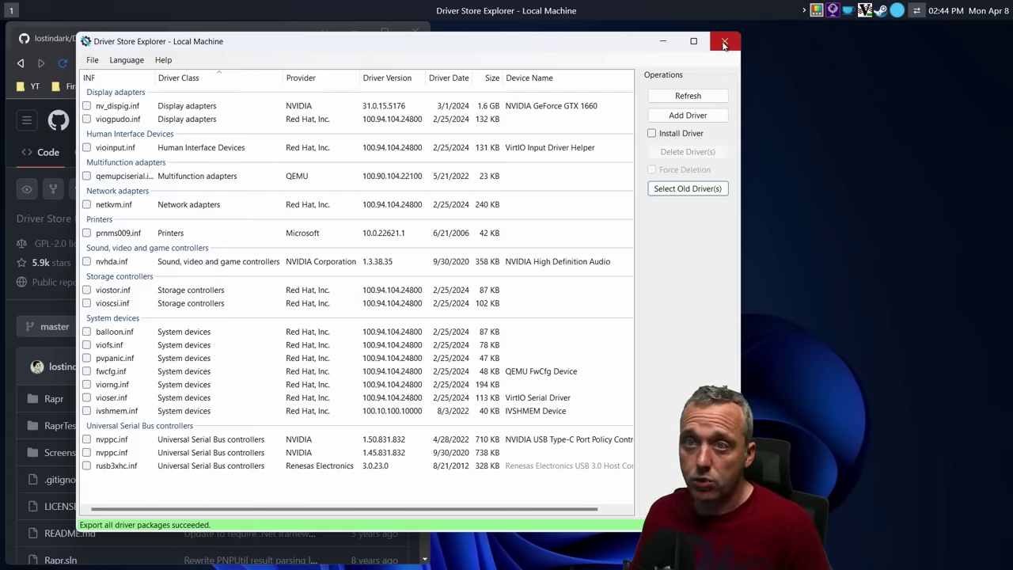
Close Driver Store Explorer and open Downloads\drivers to check the exported driver folders
{"action": "left_click", "coordinate": [718, 46]}
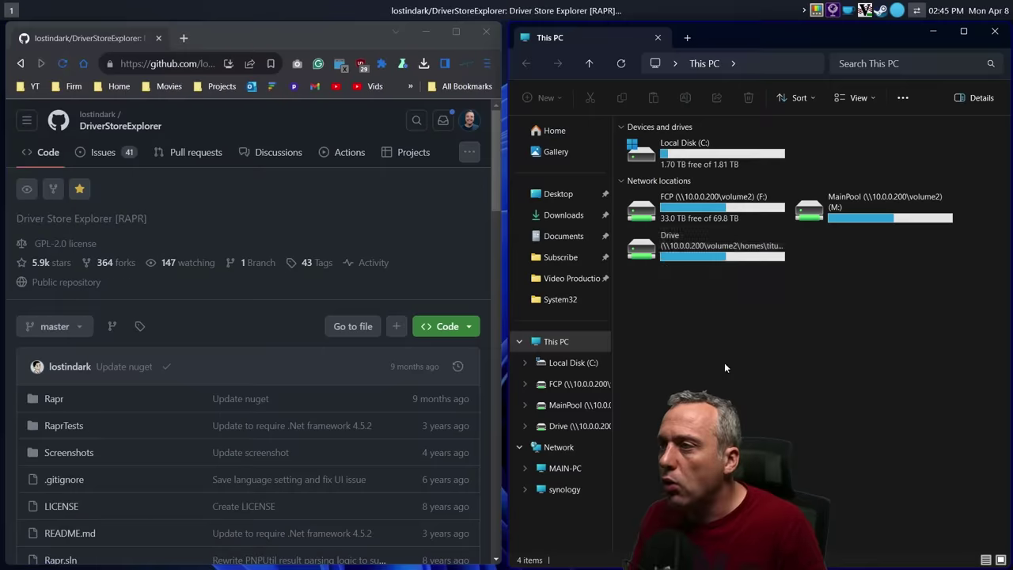
{"action": "left_click", "coordinate": [563, 214]}
{"action": "double_click", "coordinate": [651, 186]}
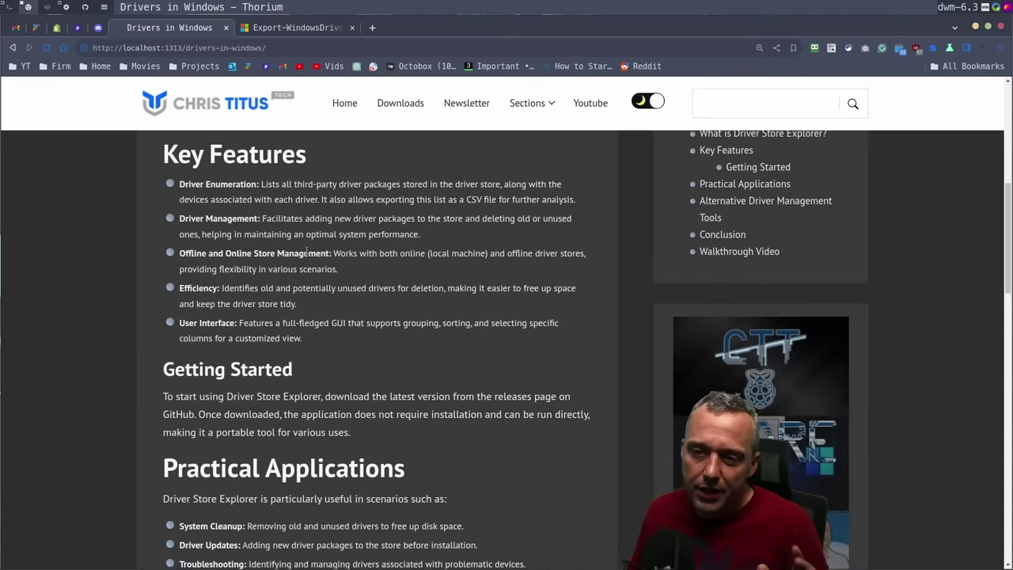
Open the SDIO 'visit website' link from Alternative Driver Management Tools in a new tab and view it
{"action": "scroll", "coordinate": [332, 349], "scroll_direction": "down", "scroll_amount": 2}
{"action": "scroll", "coordinate": [331, 344], "scroll_direction": "down", "scroll_amount": 2}
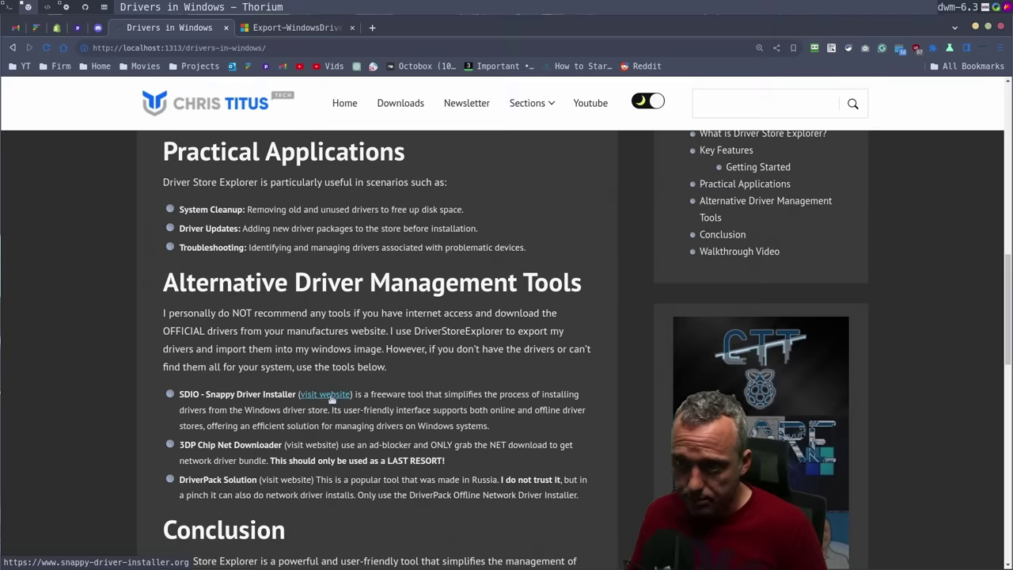
{"action": "right_click", "coordinate": [332, 400]}
{"action": "left_click", "coordinate": [365, 404]}
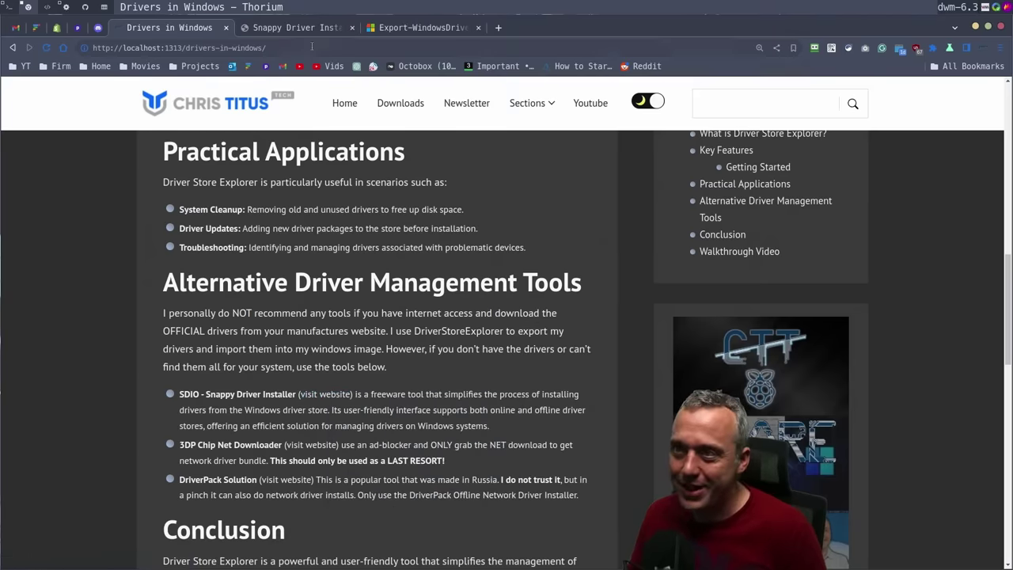
{"action": "left_click", "coordinate": [293, 28]}
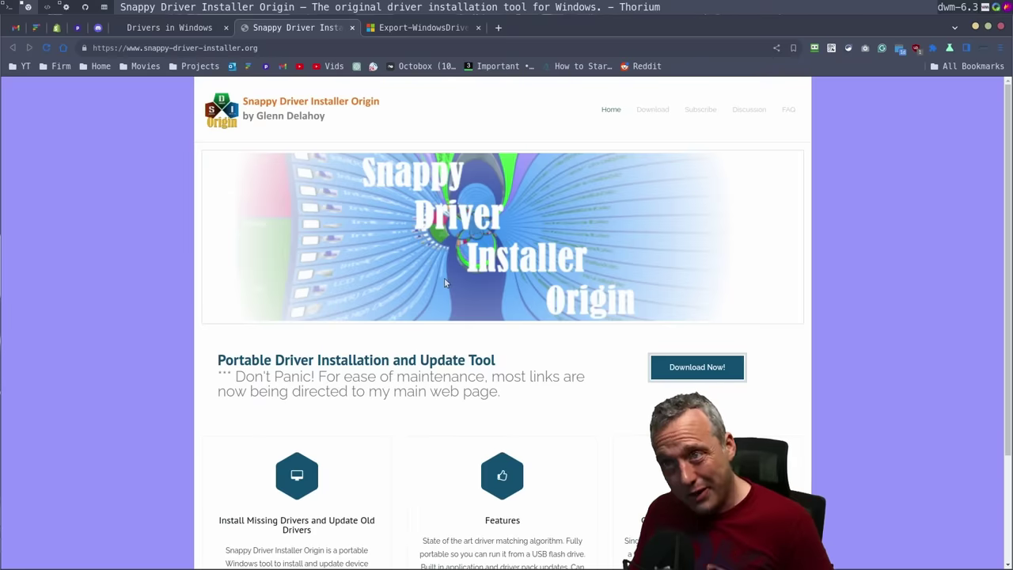
Open the 3DP Chip website from the Drivers in Windows article in a new tab, review it, then close it
{"action": "left_click", "coordinate": [182, 29]}
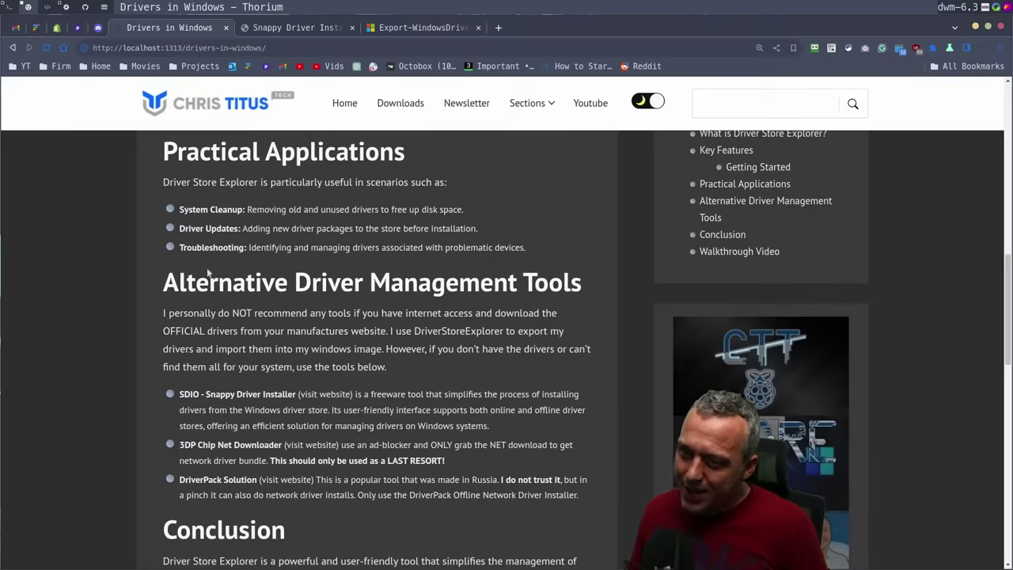
{"action": "right_click", "coordinate": [314, 445]}
{"action": "left_click", "coordinate": [377, 299]}
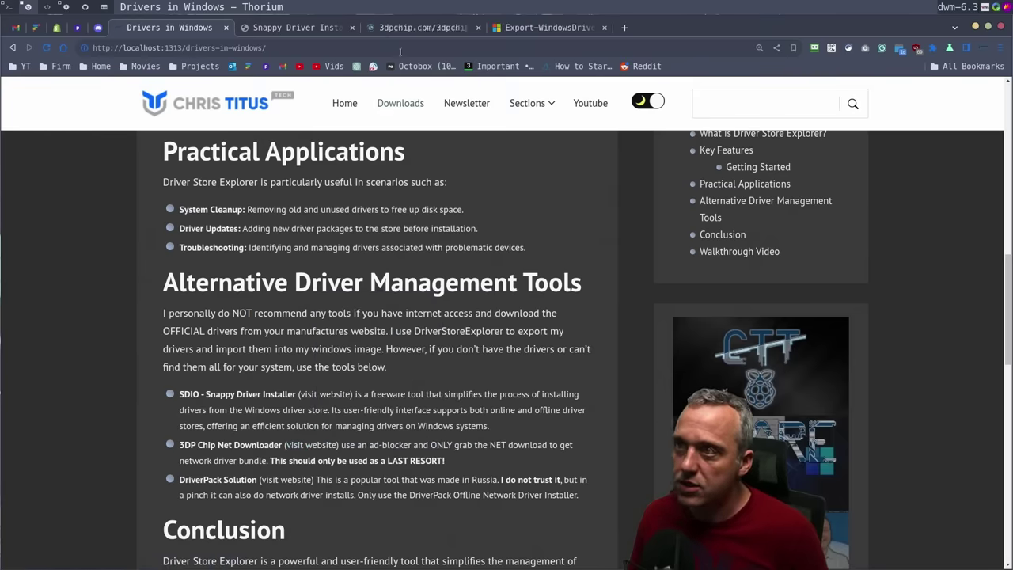
{"action": "left_click", "coordinate": [417, 27]}
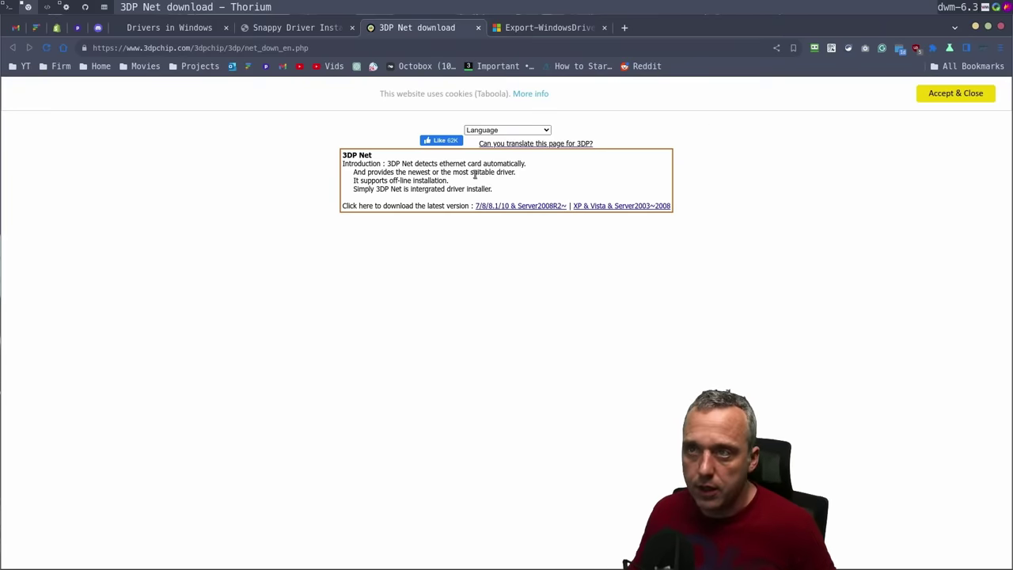
{"action": "left_click", "coordinate": [478, 27]}
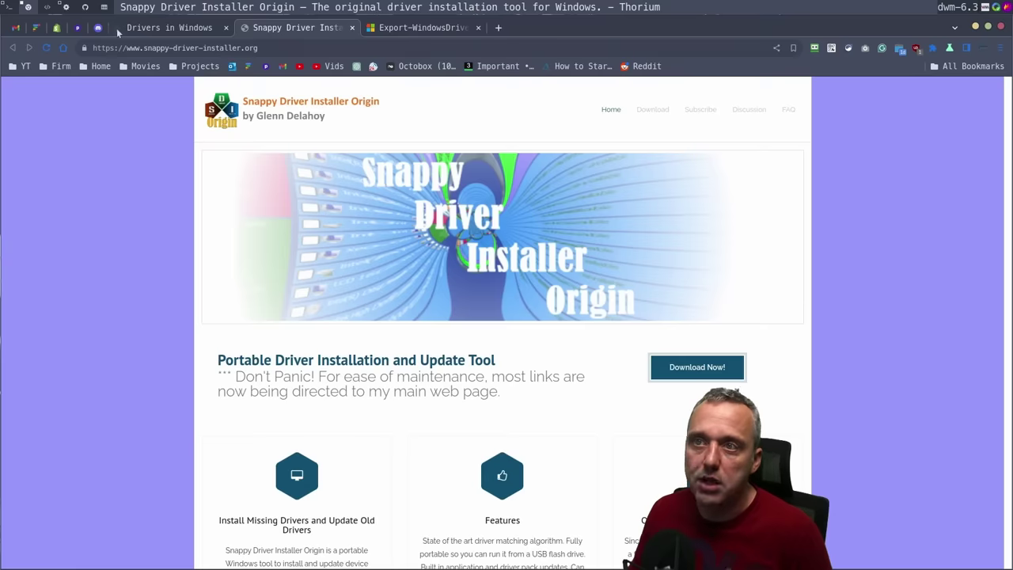
From the Drivers in Windows article, open the DriverPack 'visit website' link in a new tab and view it
{"action": "left_click", "coordinate": [166, 29]}
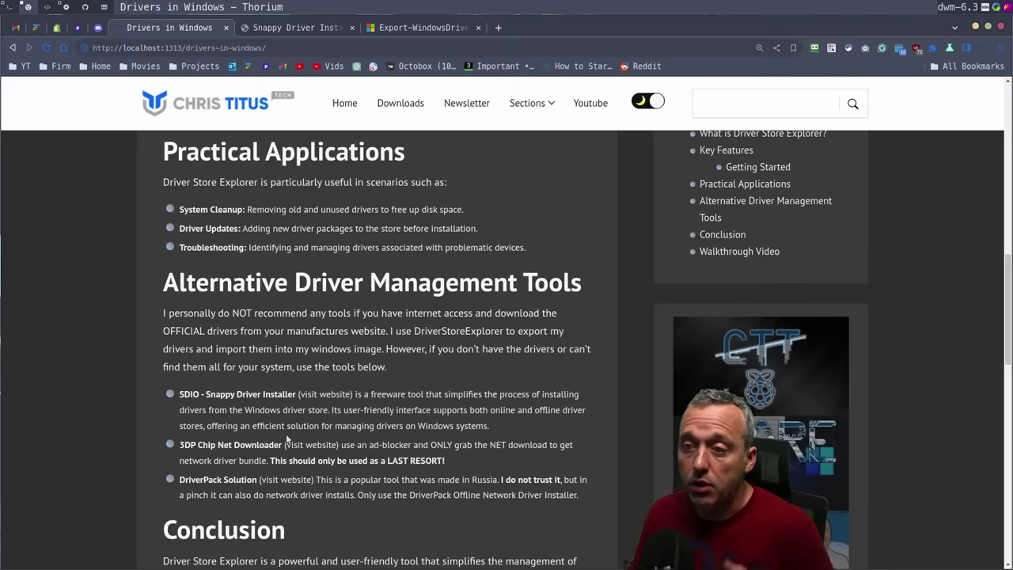
{"action": "right_click", "coordinate": [291, 480]}
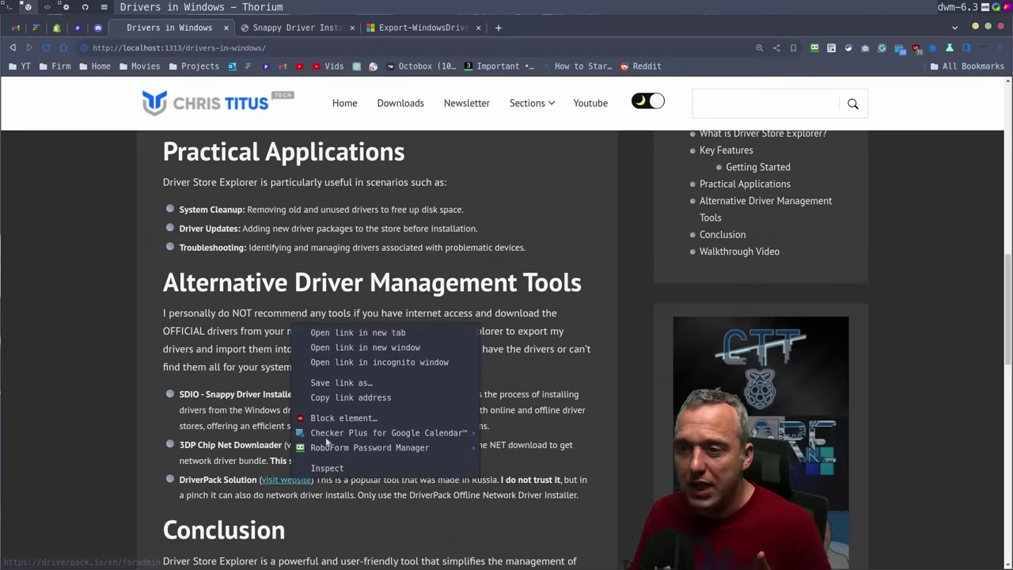
{"action": "left_click", "coordinate": [340, 332]}
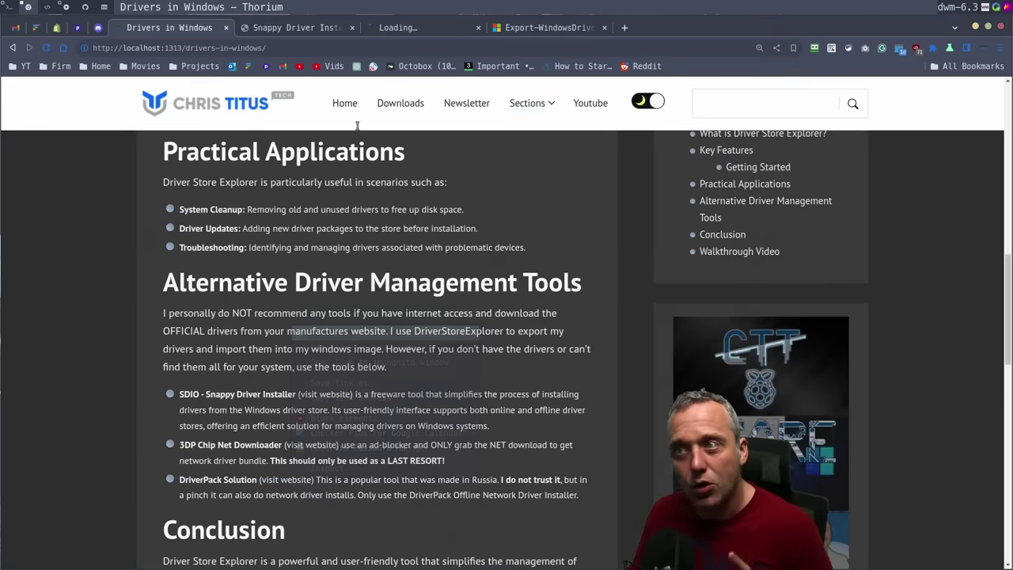
{"action": "left_click", "coordinate": [433, 32]}
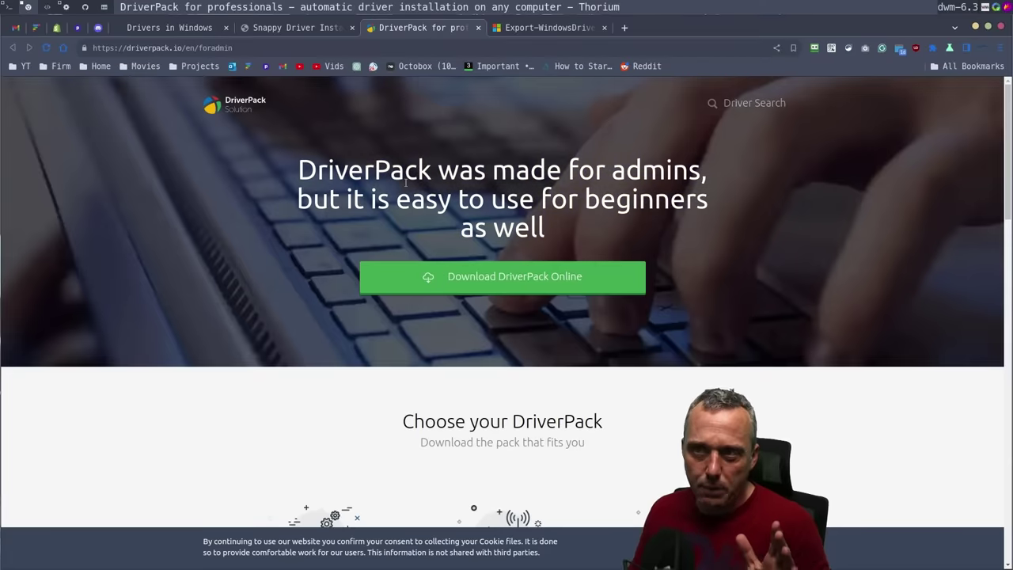
Browse DriverPack's three download options, accept the cookie banner, and return to the Drivers in Windows tab
{"action": "scroll", "coordinate": [682, 308], "scroll_direction": "down", "scroll_amount": 1}
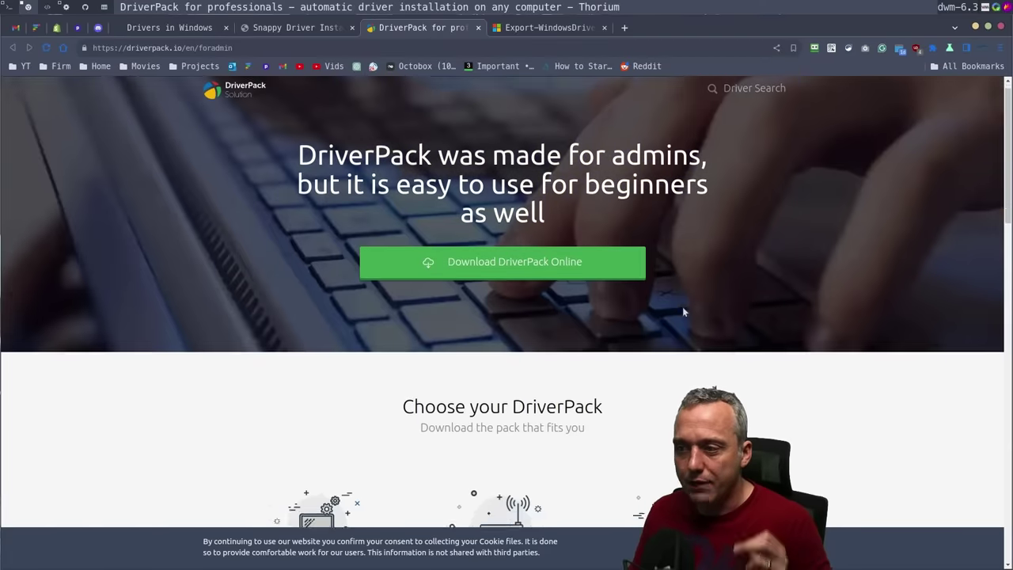
{"action": "scroll", "coordinate": [683, 309], "scroll_direction": "down", "scroll_amount": 4}
{"action": "scroll", "coordinate": [555, 232], "scroll_direction": "up", "scroll_amount": 3}
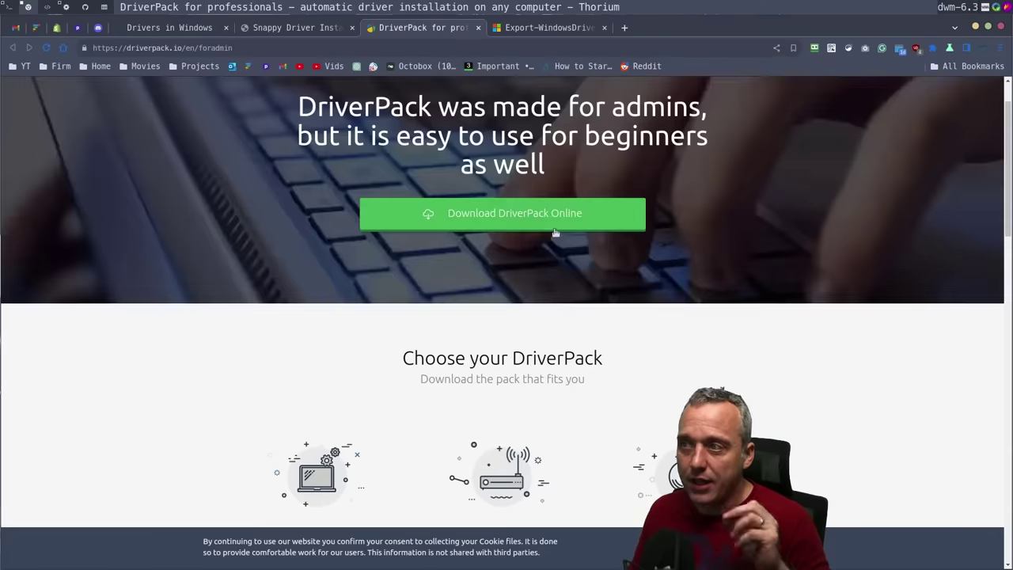
{"action": "scroll", "coordinate": [523, 259], "scroll_direction": "down", "scroll_amount": 4}
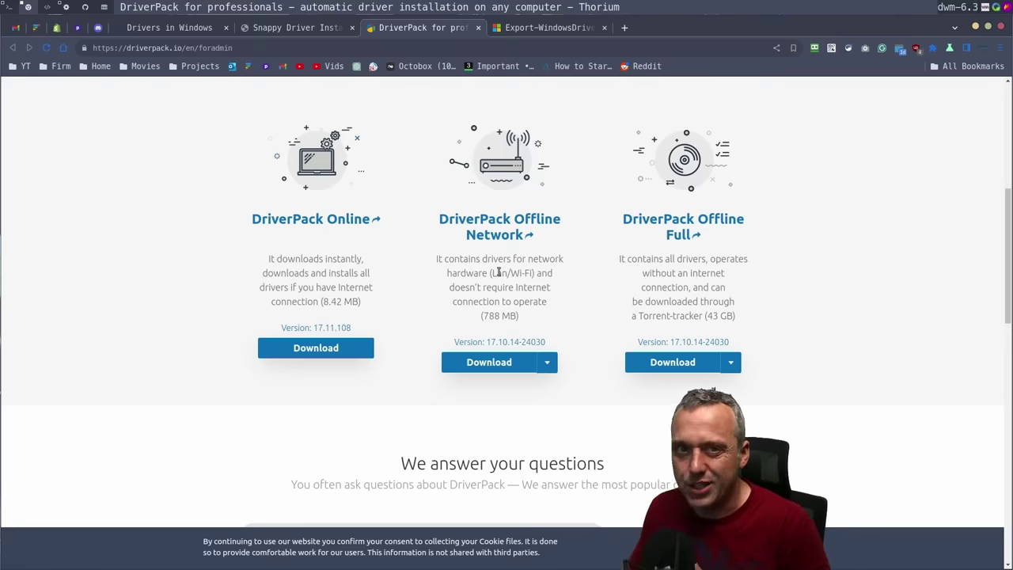
{"action": "scroll", "coordinate": [498, 271], "scroll_direction": "up", "scroll_amount": 5}
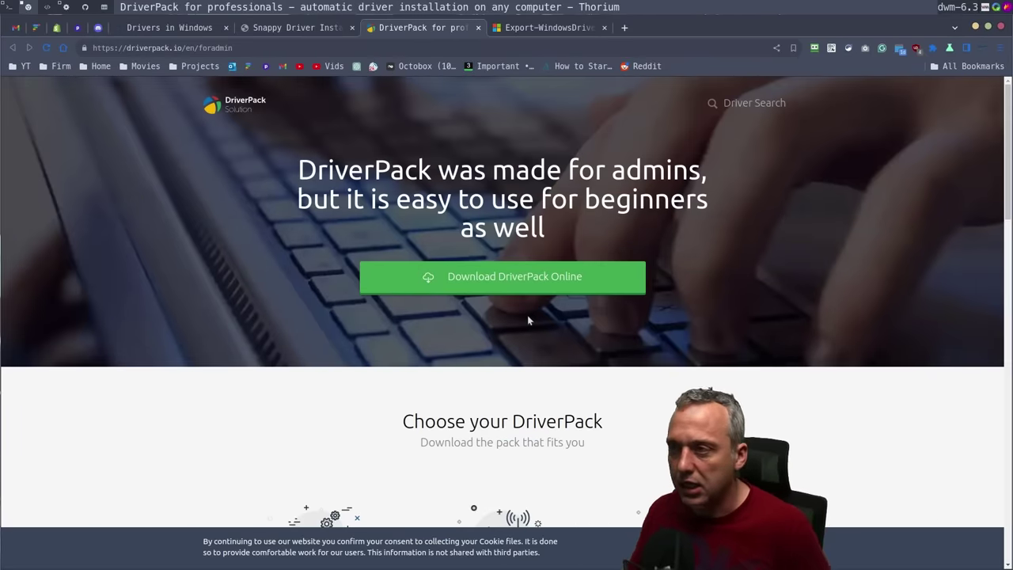
{"action": "left_click", "coordinate": [626, 546]}
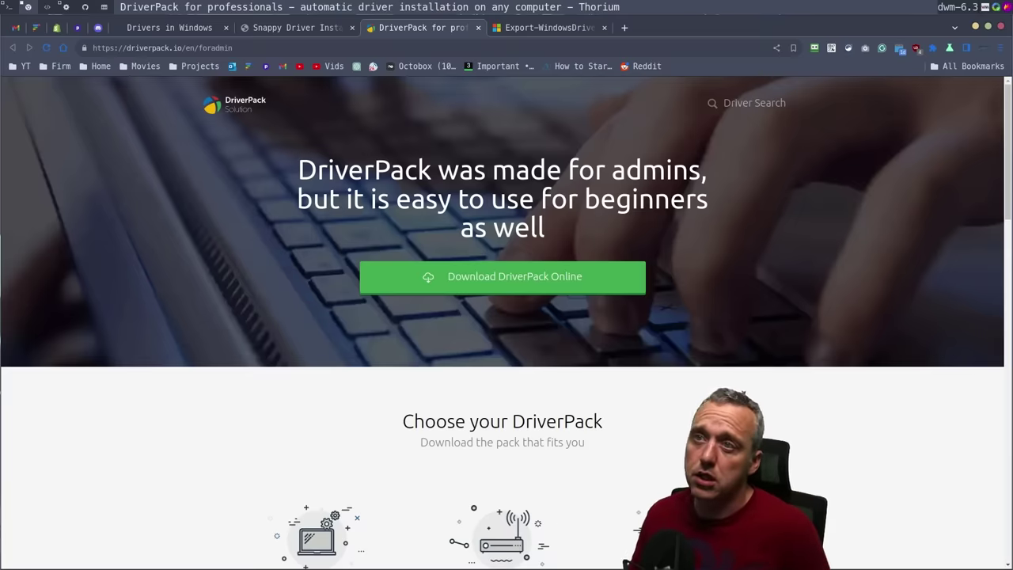
{"action": "left_click", "coordinate": [192, 29]}
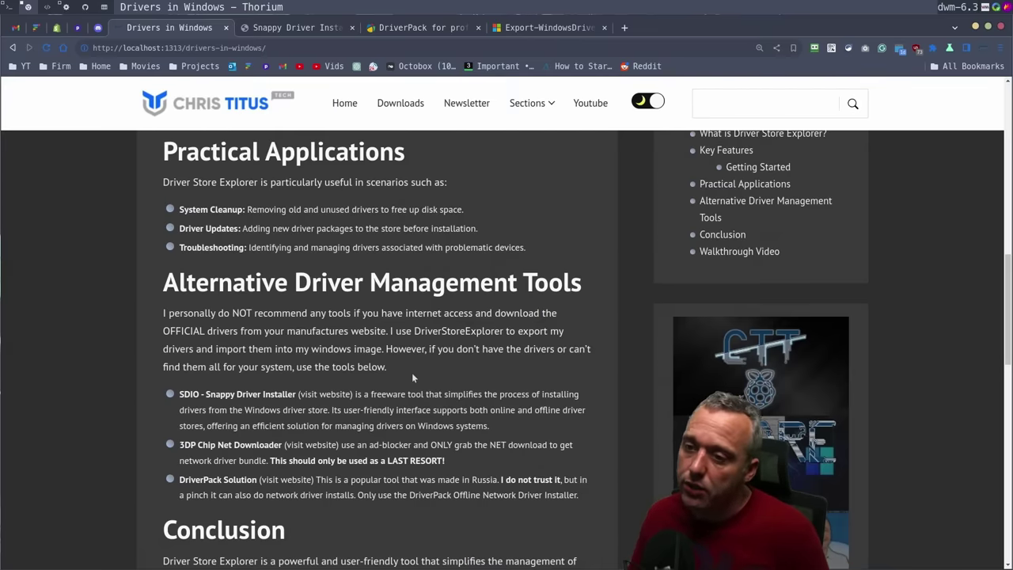
Scroll the Drivers in Windows page down to the Conclusion, then show the Export-WindowsDriver (DISM) docs
{"action": "scroll", "coordinate": [411, 377], "scroll_direction": "down", "scroll_amount": 1}
{"action": "scroll", "coordinate": [412, 378], "scroll_direction": "down", "scroll_amount": 2}
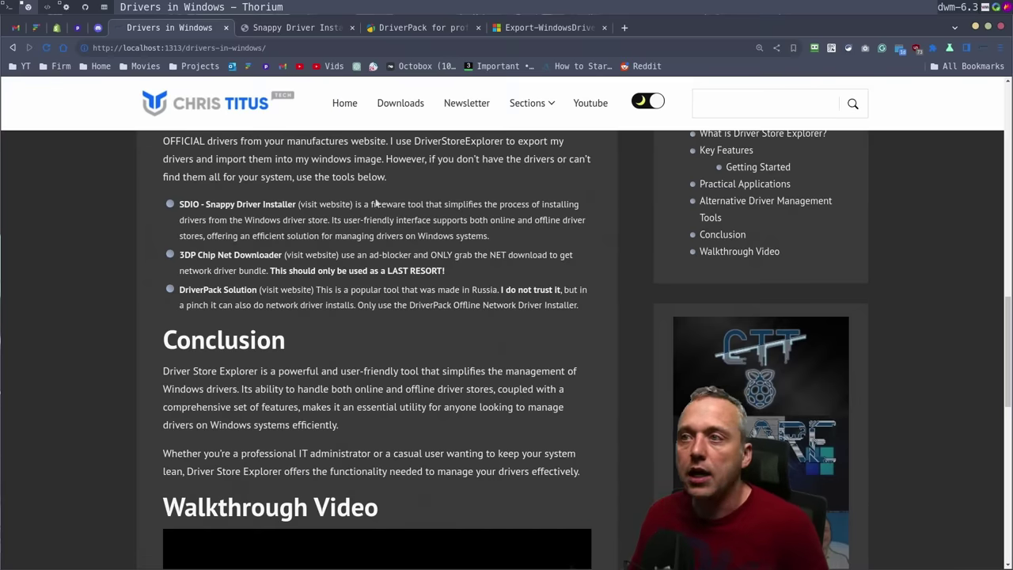
{"action": "left_click", "coordinate": [552, 28]}
{"action": "scroll", "coordinate": [554, 286], "scroll_direction": "up", "scroll_amount": 3}
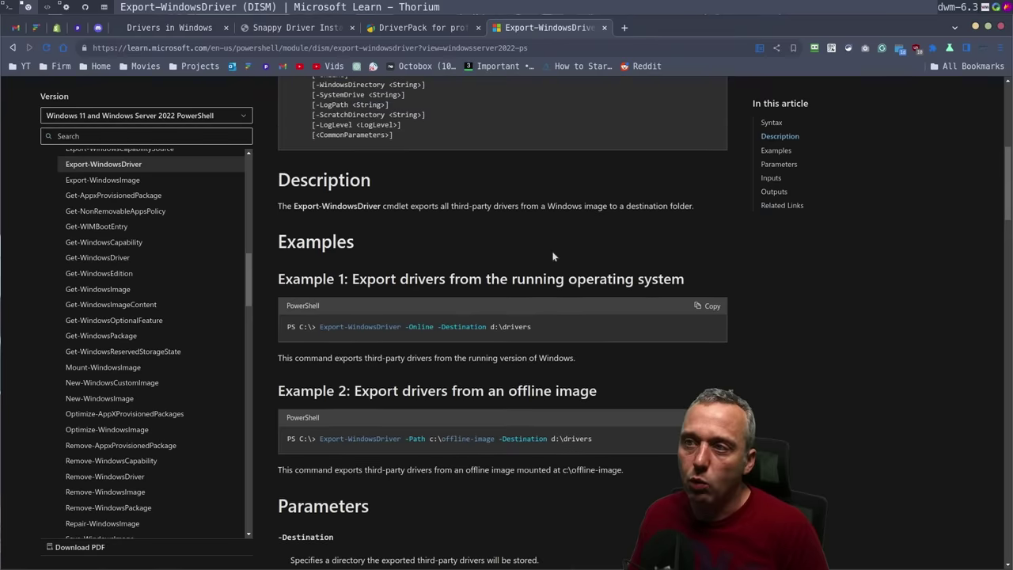
{"action": "scroll", "coordinate": [527, 373], "scroll_direction": "down", "scroll_amount": 1}
{"action": "scroll", "coordinate": [527, 373], "scroll_direction": "down", "scroll_amount": 1}
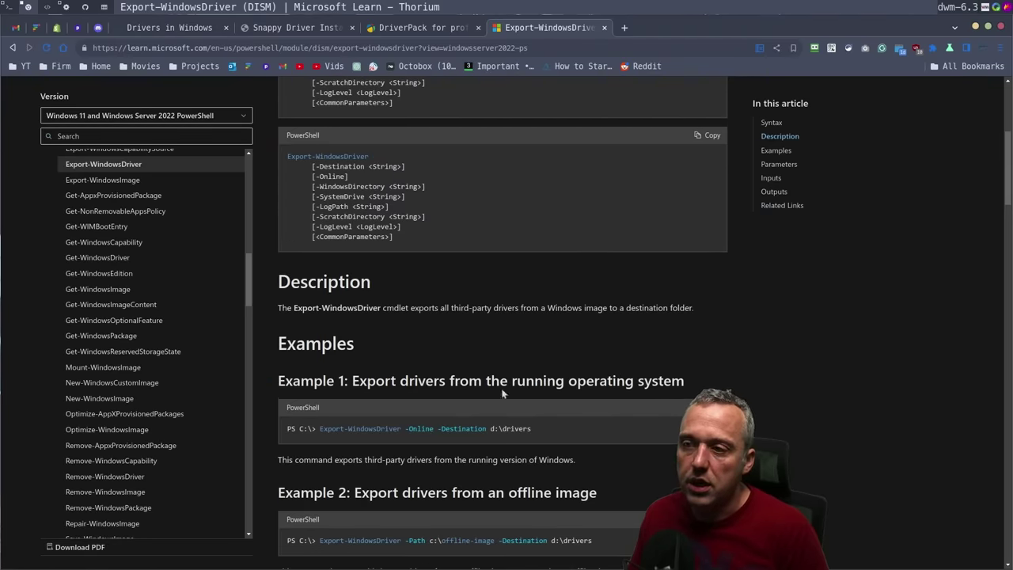
{"action": "left_click_drag", "start_coordinate": [352, 381], "coordinate": [687, 378]}
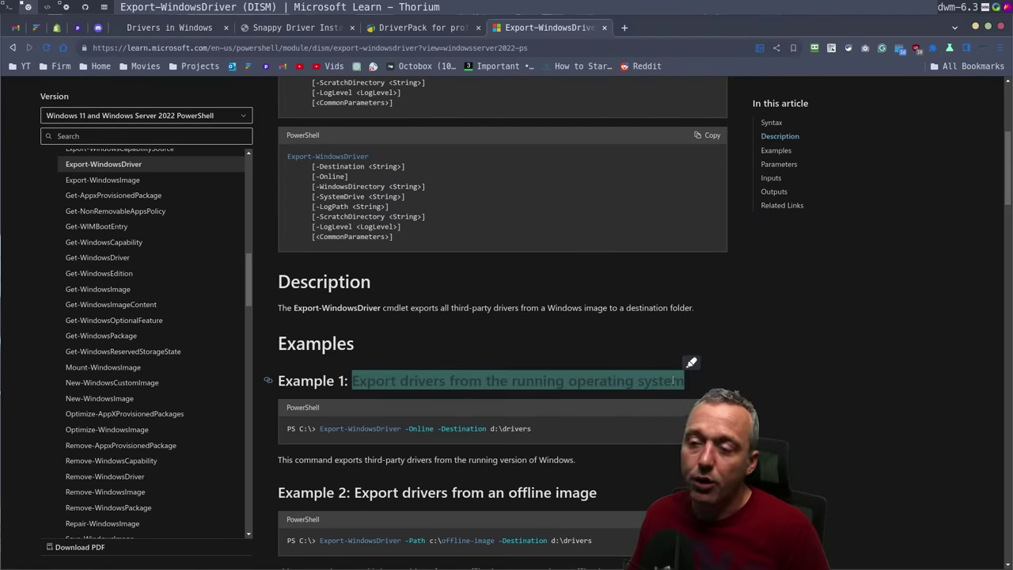
{"action": "left_click", "coordinate": [556, 373]}
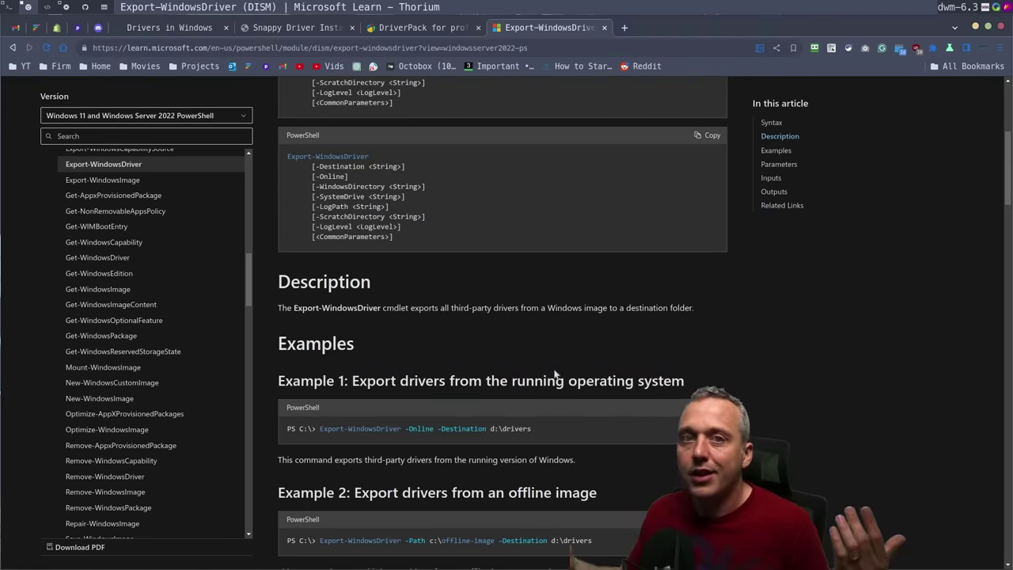